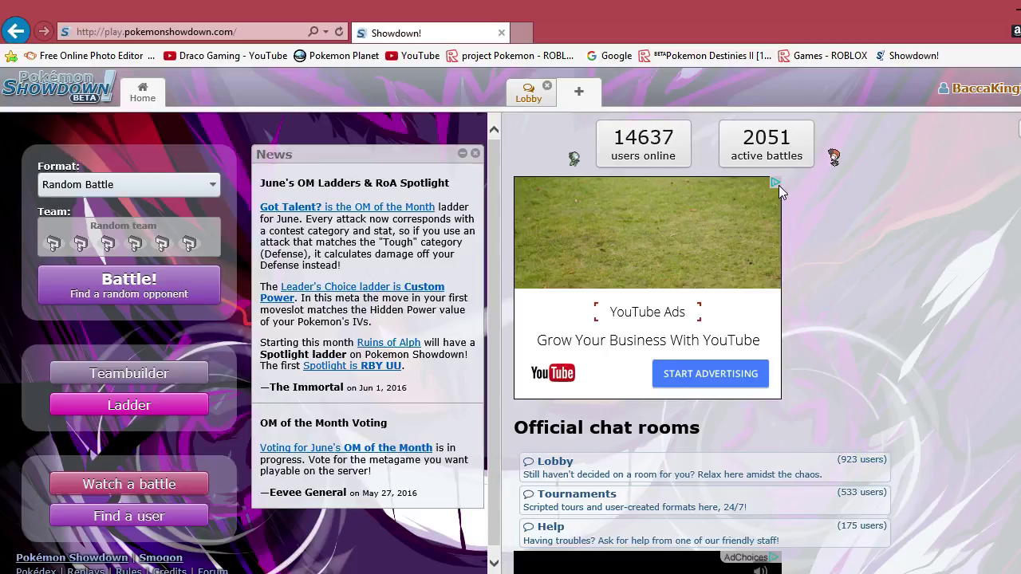
Queue for a Random Battle, which starts with Registeel sent out first.
{"action": "left_click", "coordinate": [144, 294]}
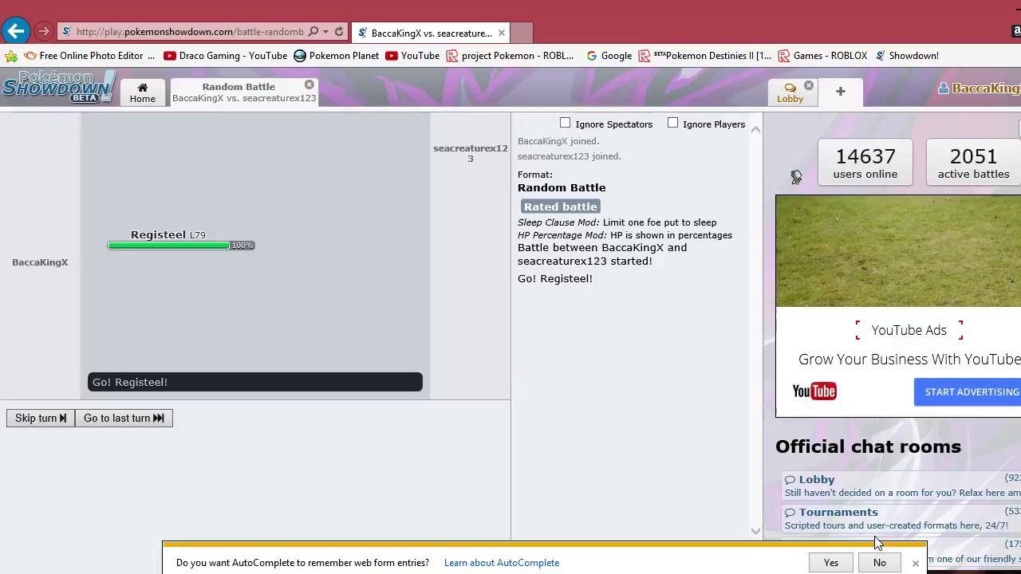
Dismiss the autocomplete prompt, have Registeel set Stealth Rock on turn 1, and lower the volume.
{"action": "left_click", "coordinate": [917, 565]}
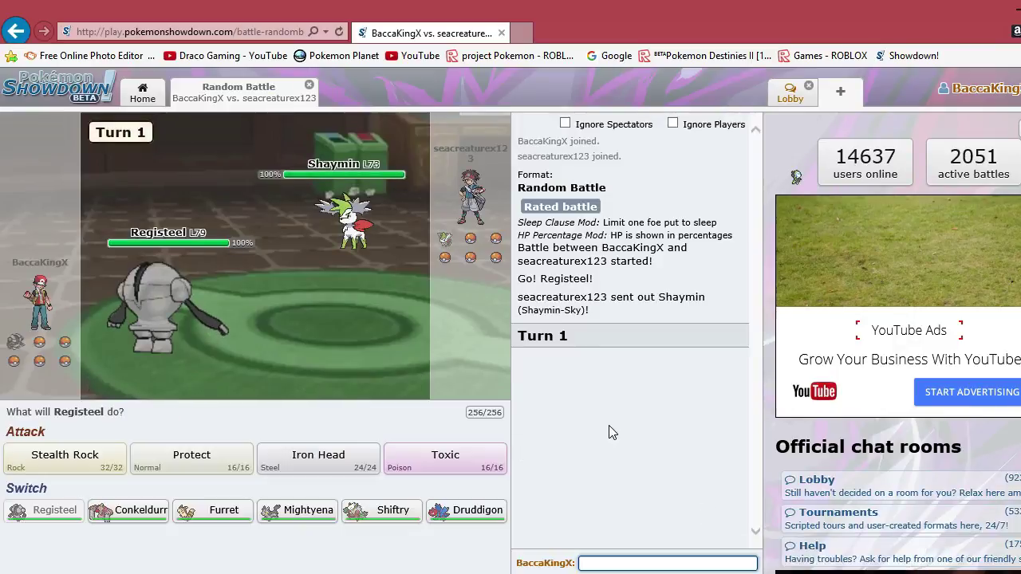
{"action": "mouse_move", "coordinate": [65, 459]}
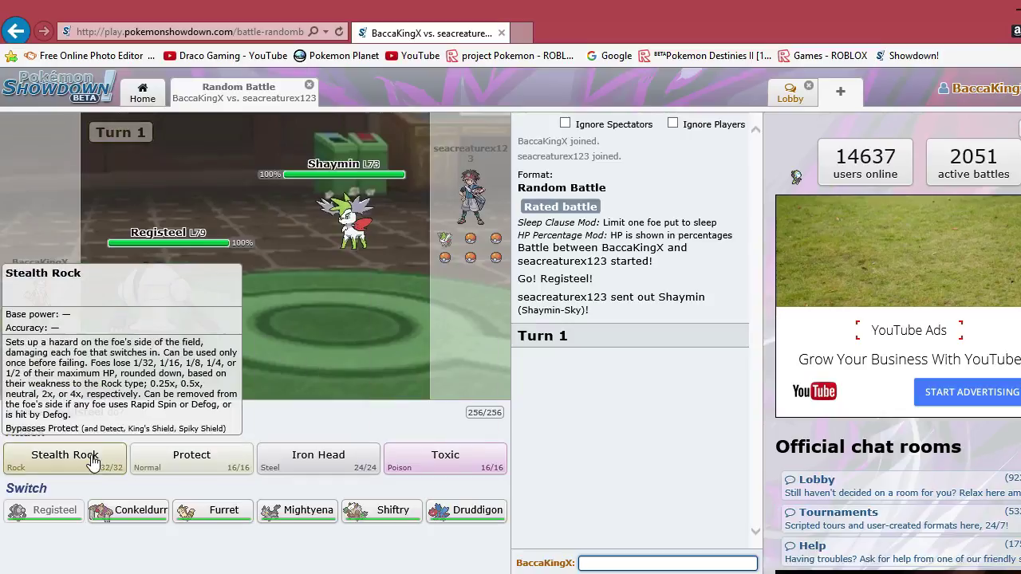
{"action": "left_click", "coordinate": [94, 461]}
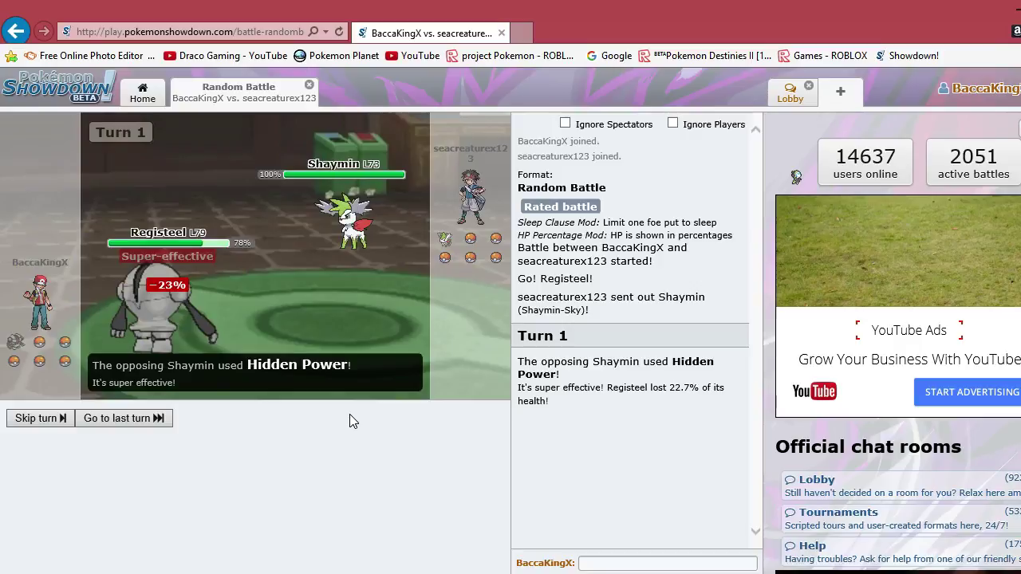
{"action": "key", "text": "XF86AudioLowerVolume"}
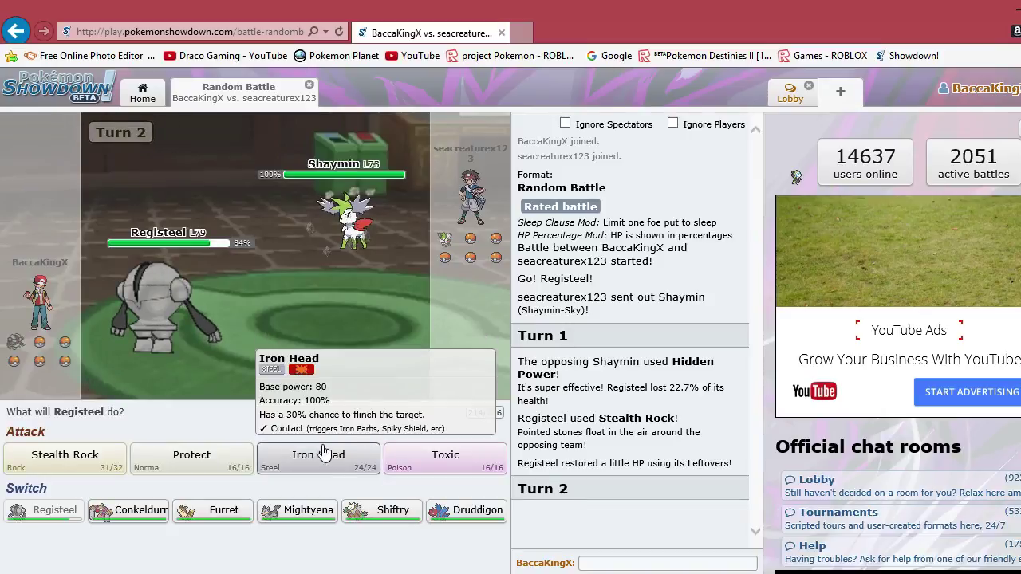
Use Registeel's Iron Head on turns 2 and 3, hitting Shaymin and incoming Ninetales.
{"action": "left_click", "coordinate": [311, 456]}
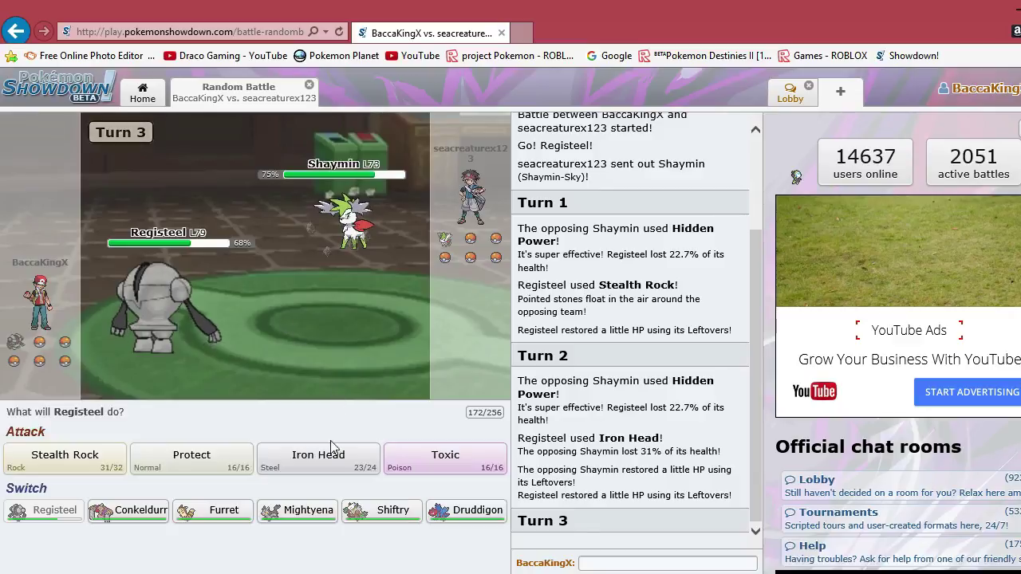
{"action": "left_click", "coordinate": [324, 456]}
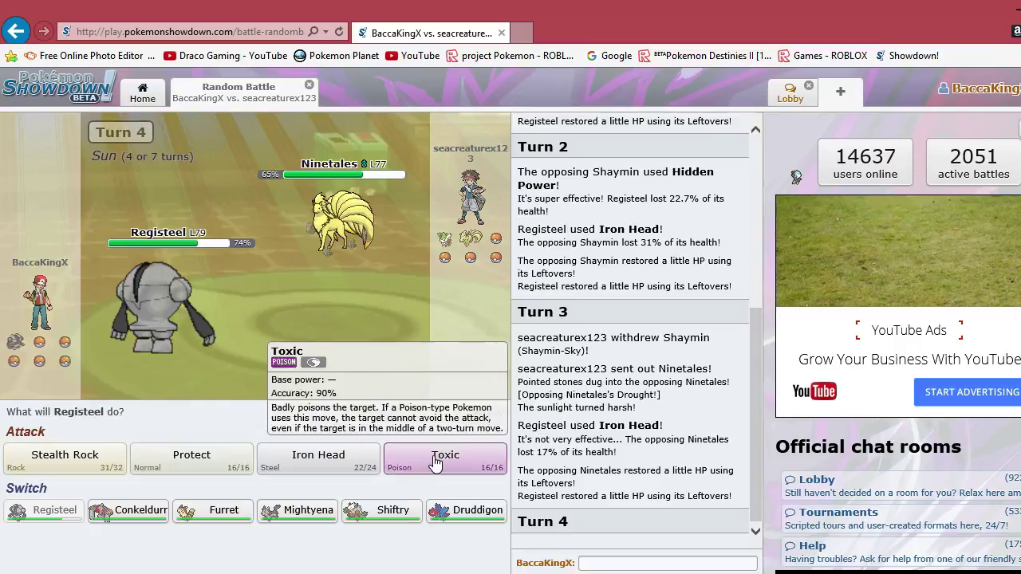
Use Toxic on Ninetales on turn 4, then Iron Head on turn 5.
{"action": "left_click", "coordinate": [445, 460]}
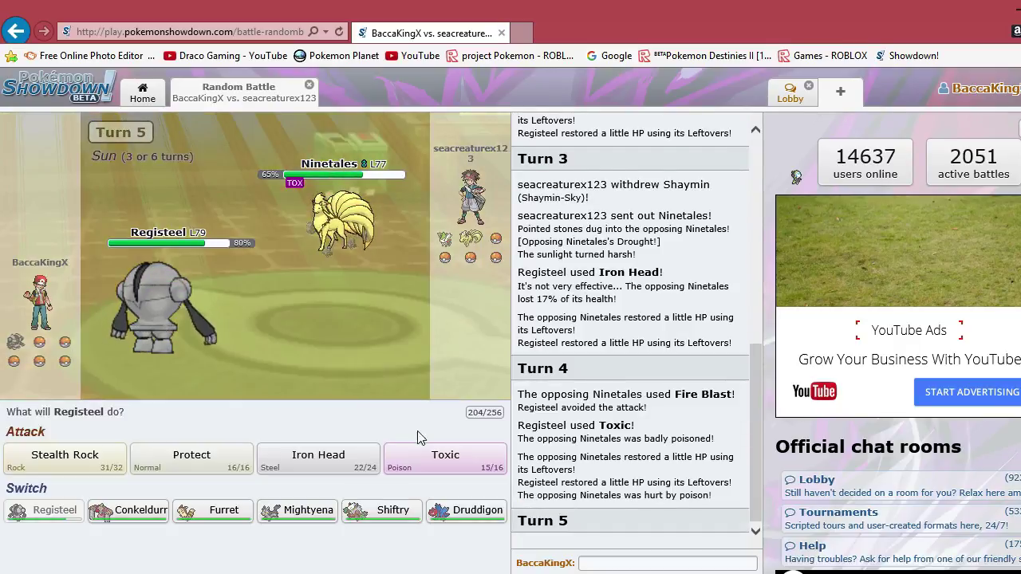
{"action": "left_click", "coordinate": [358, 463]}
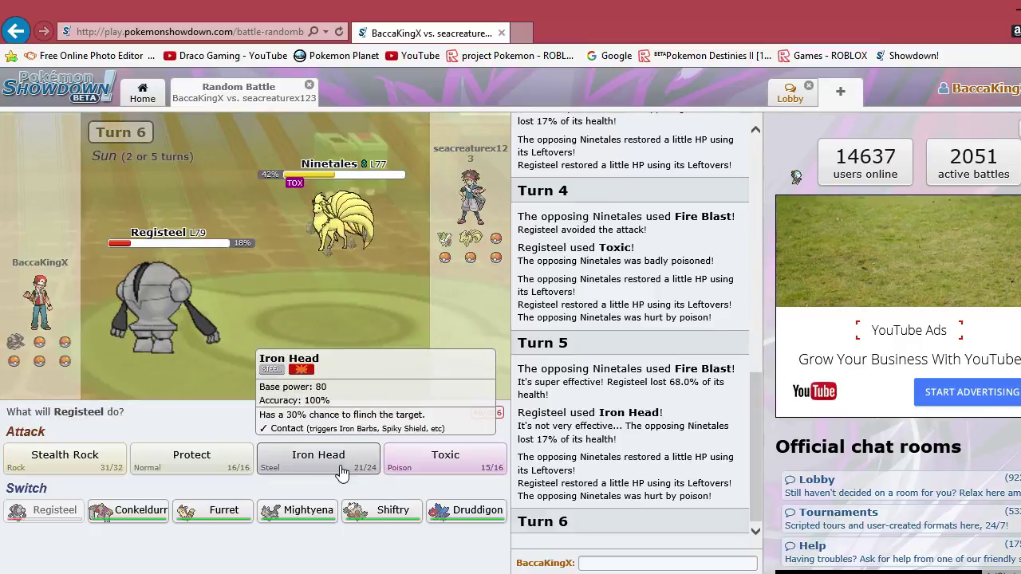
Use Iron Head on Ninetales on turns 6 and 7, then bring OBS forward.
{"action": "left_click", "coordinate": [341, 467]}
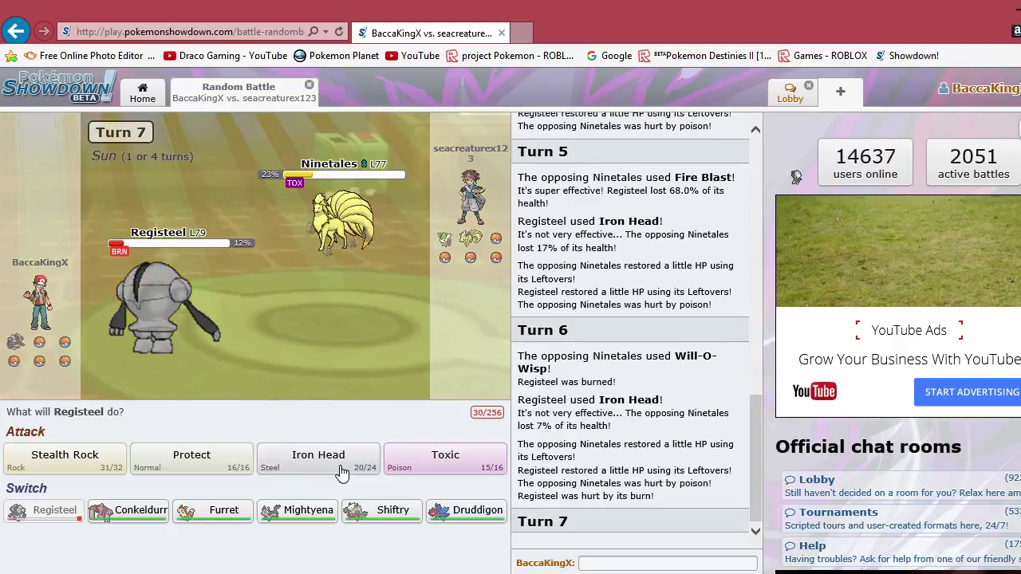
{"action": "left_click", "coordinate": [341, 470]}
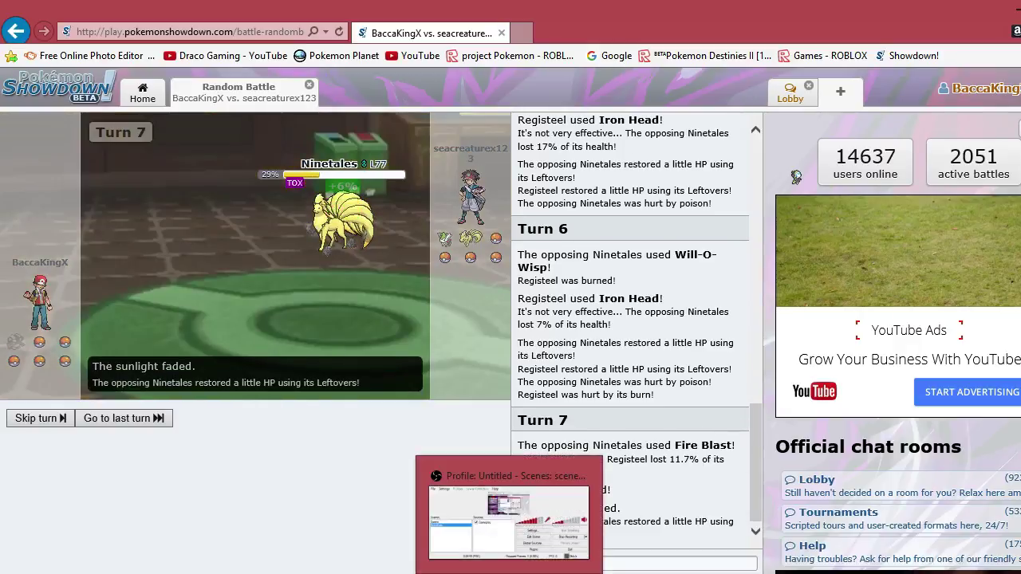
{"action": "left_click", "coordinate": [508, 519]}
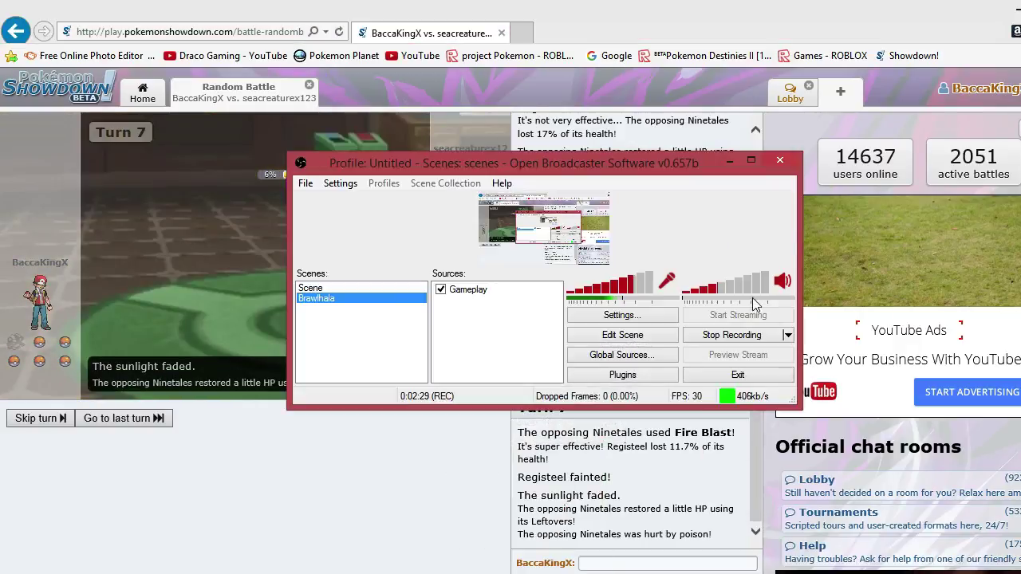